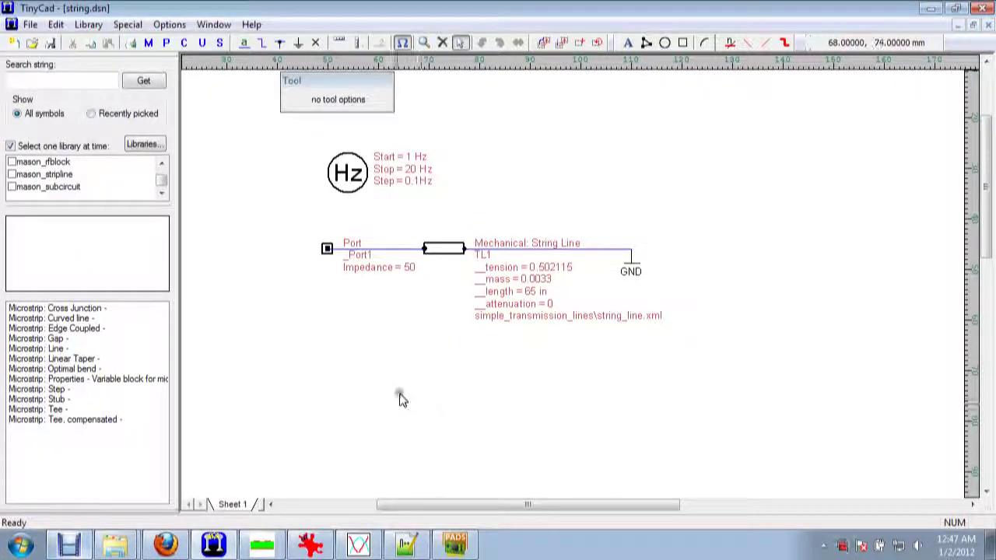
click(290, 352)
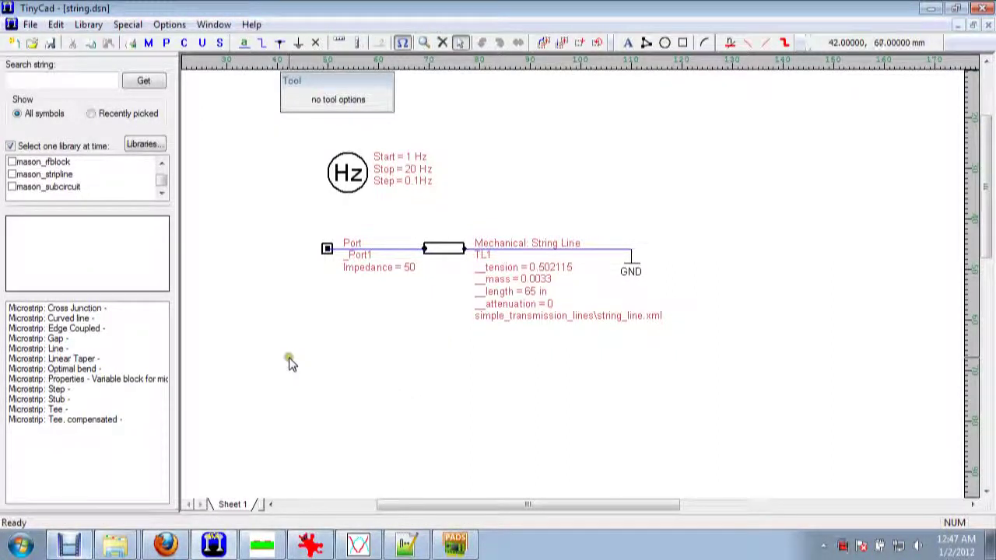
click(158, 166)
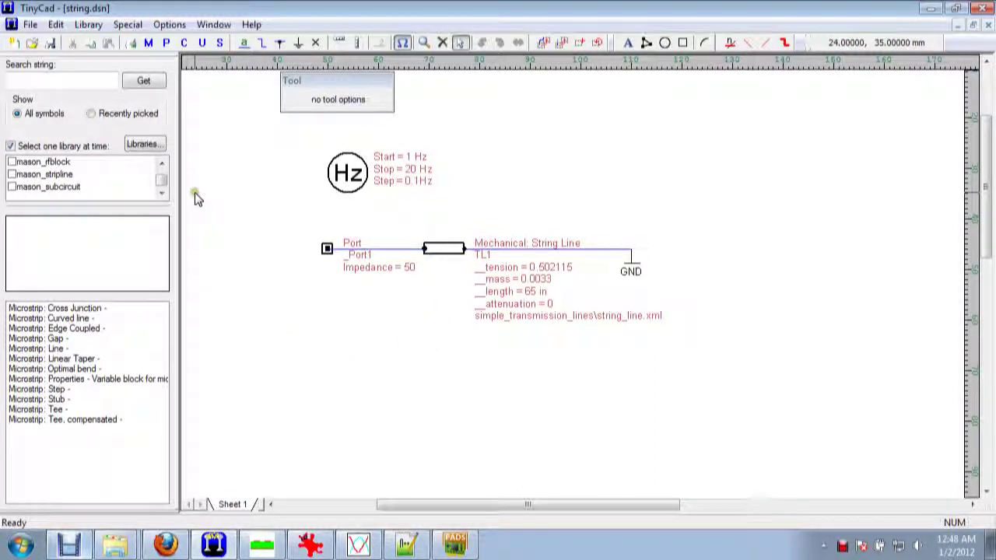
click(459, 249)
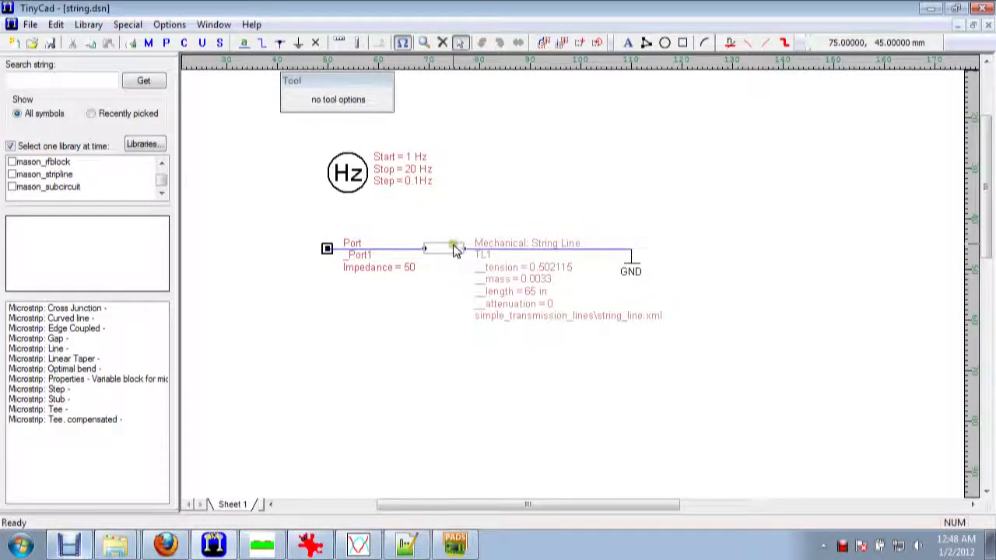
click(451, 226)
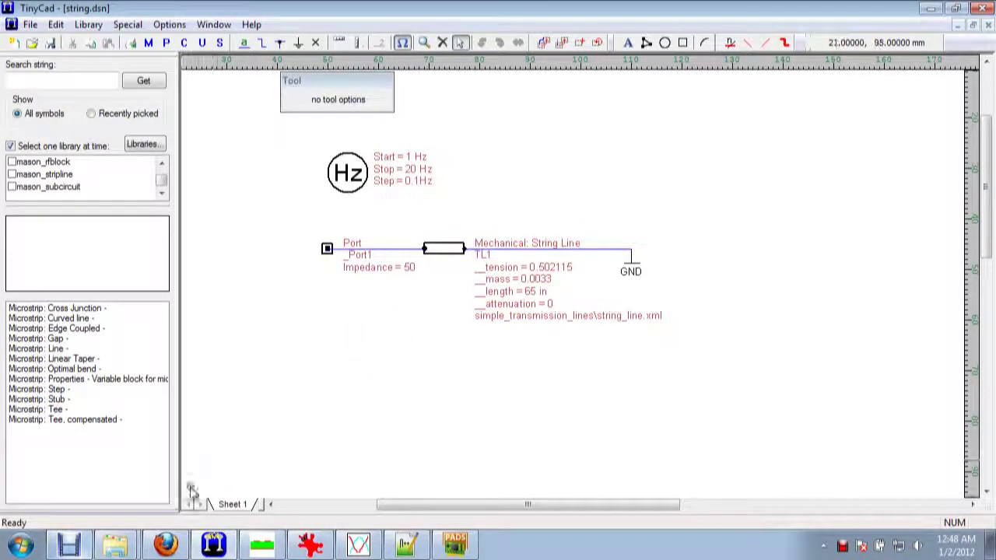
Switch to Windows Explorer, open string_line.xml from the simple_transmission_lines folder, and examine its arguments and calculations.
click(115, 544)
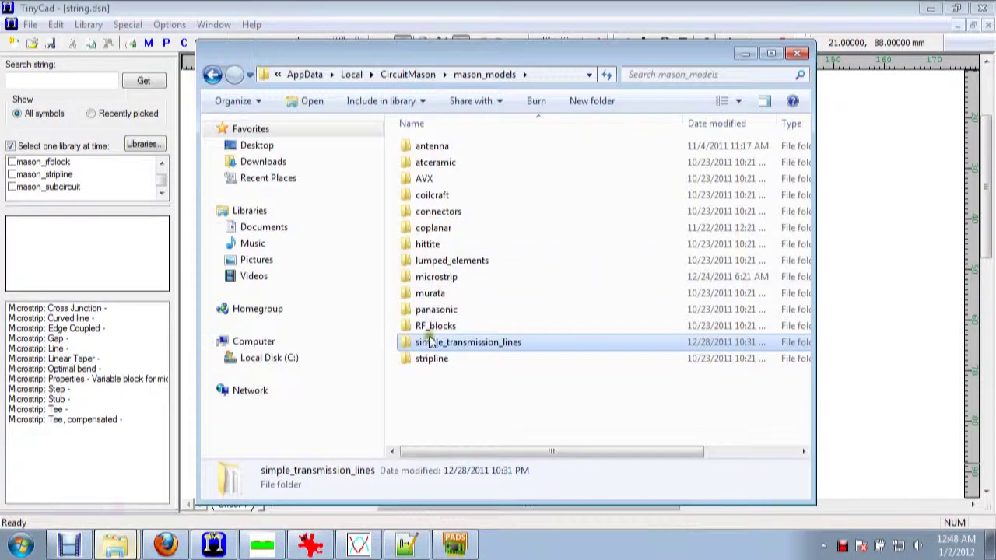
double_click(428, 344)
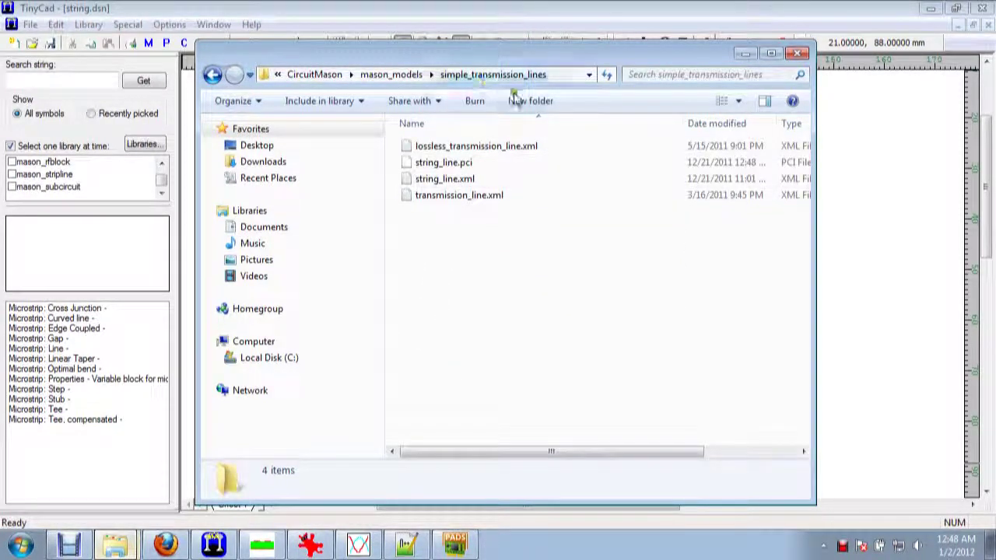
click(421, 182)
double_click(421, 181)
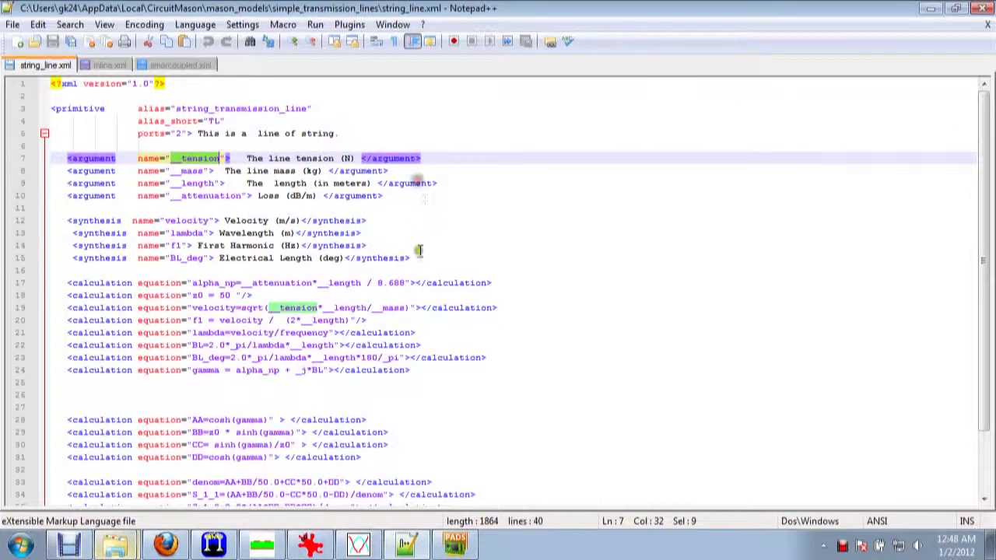
scroll(369, 226, down, 2)
scroll(371, 230, up, 2)
click(931, 7)
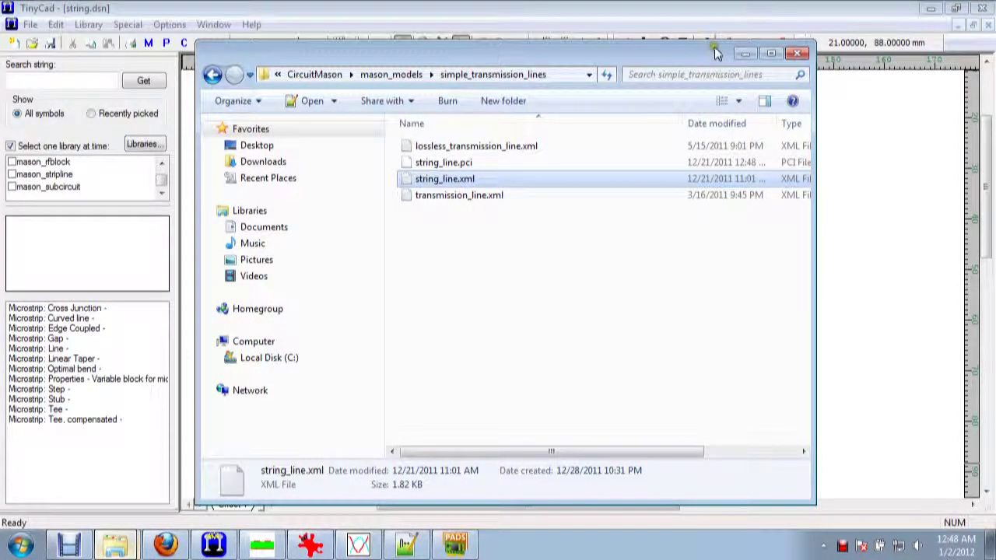
click(745, 53)
Add the library file mechanical.TCLib from the Documents folder to the libraries in use.
click(141, 147)
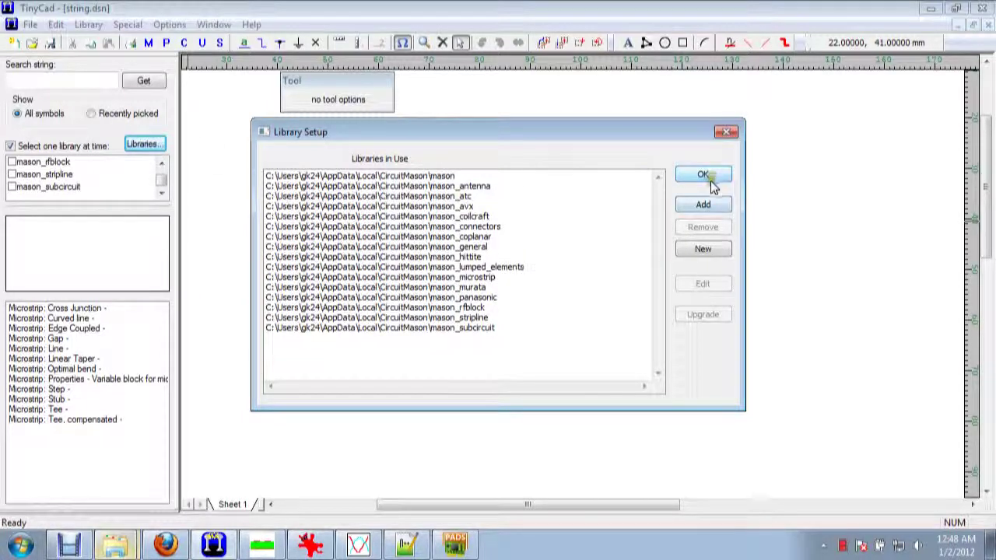
click(705, 204)
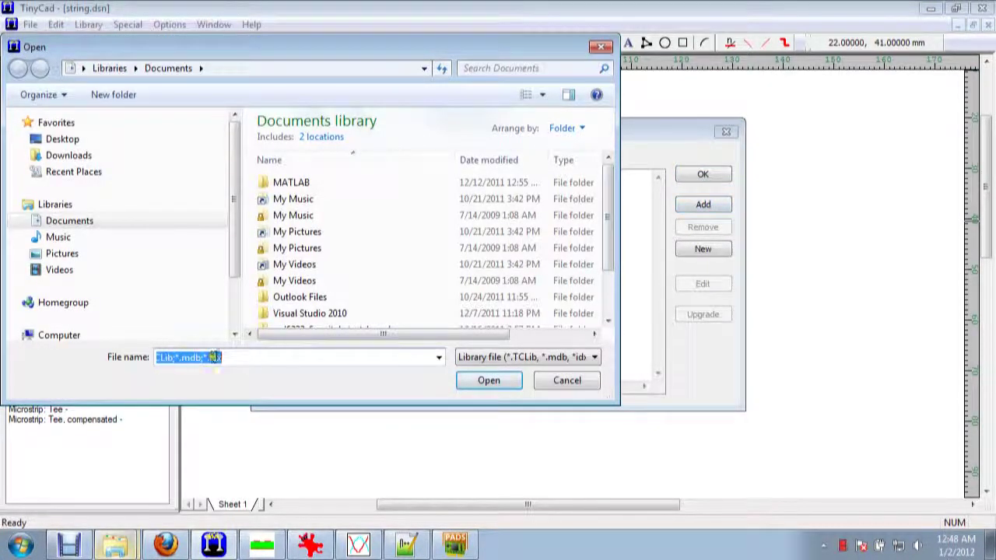
click(594, 357)
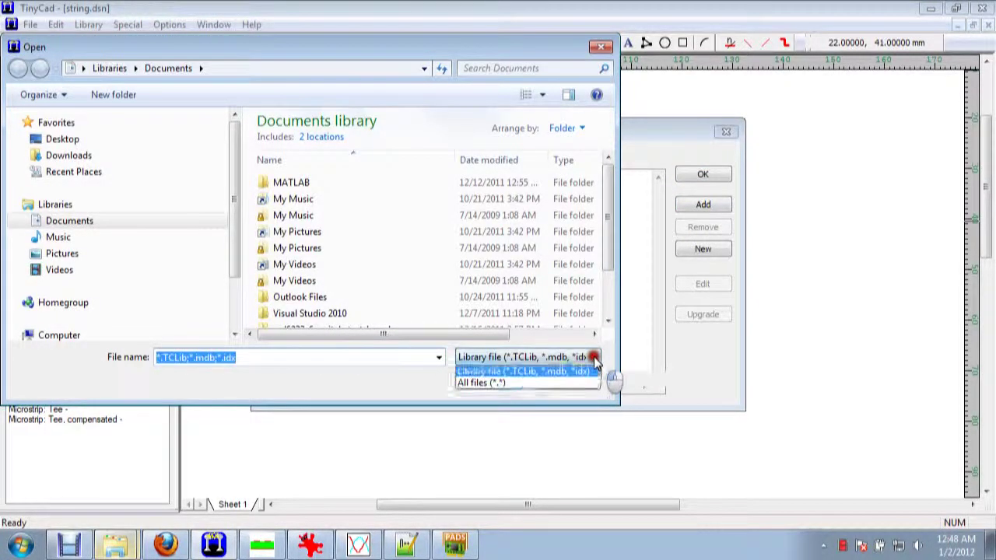
click(593, 357)
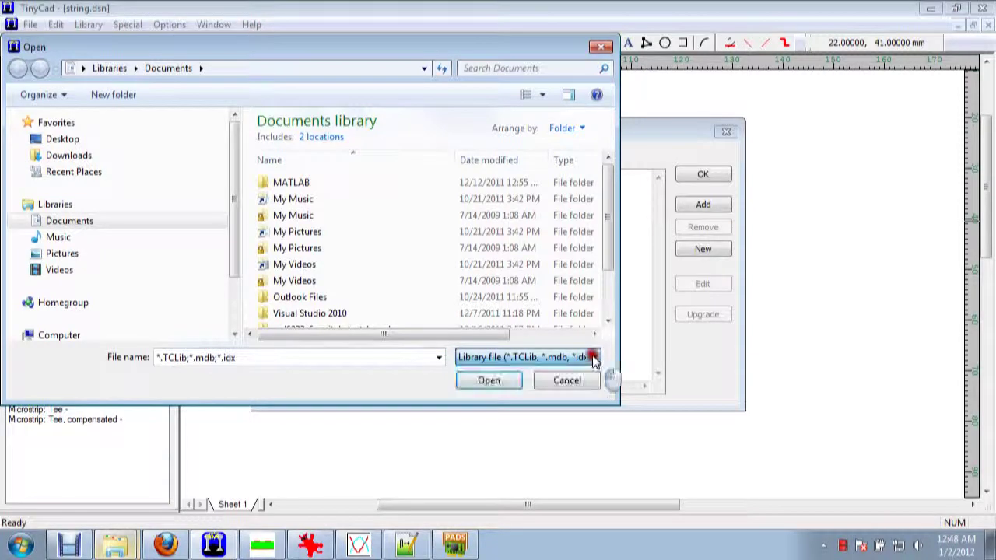
double_click(379, 358)
drag(252, 359, 72, 355)
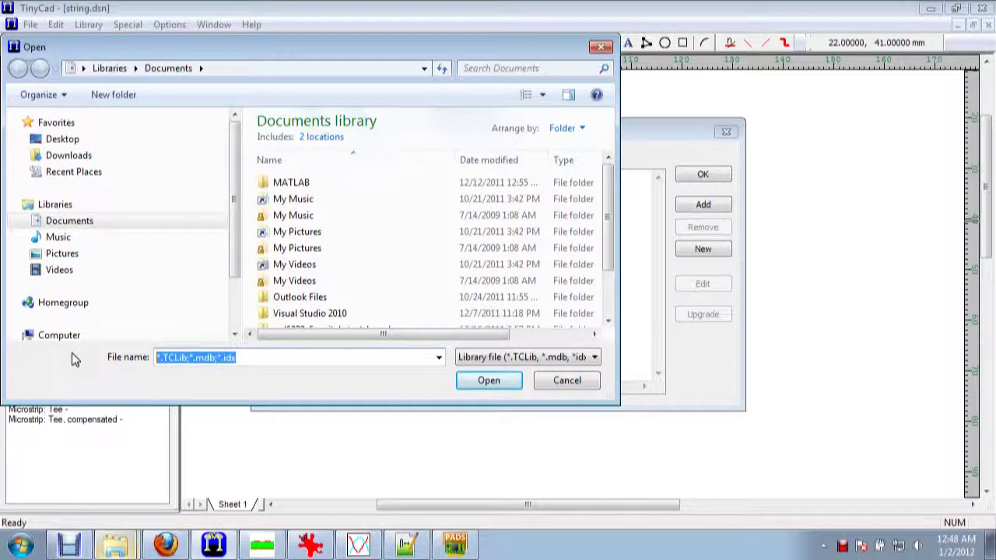
text(mechanical.)
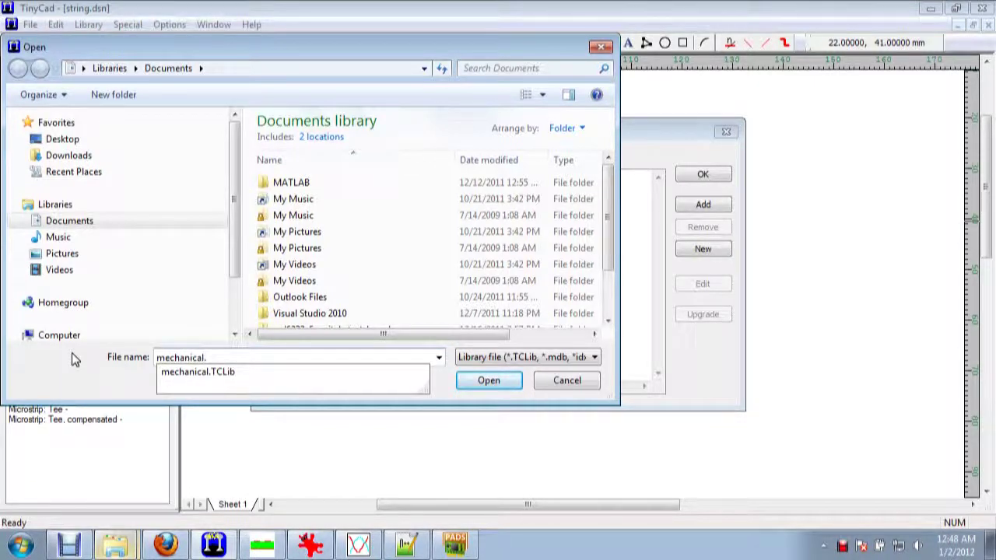
text(TCLib)
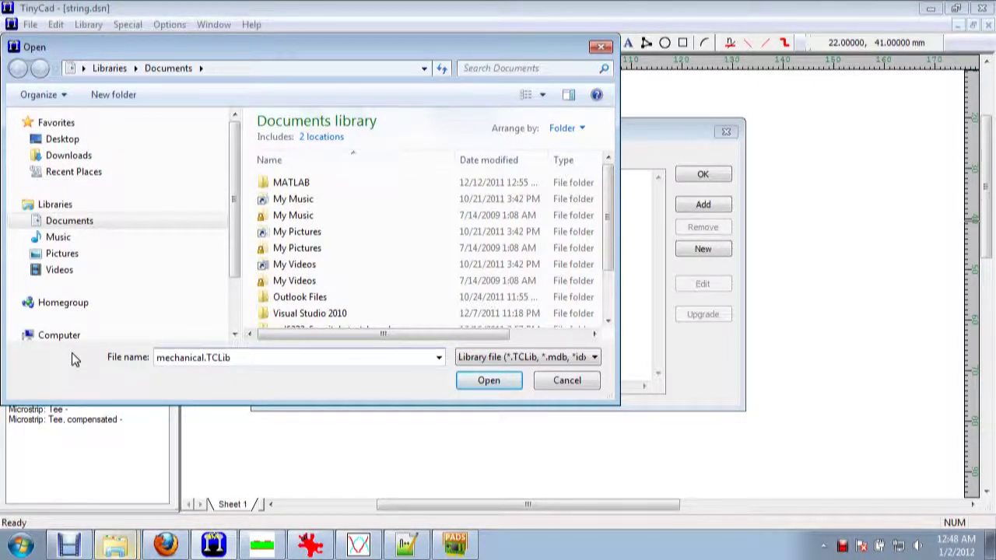
key(Return)
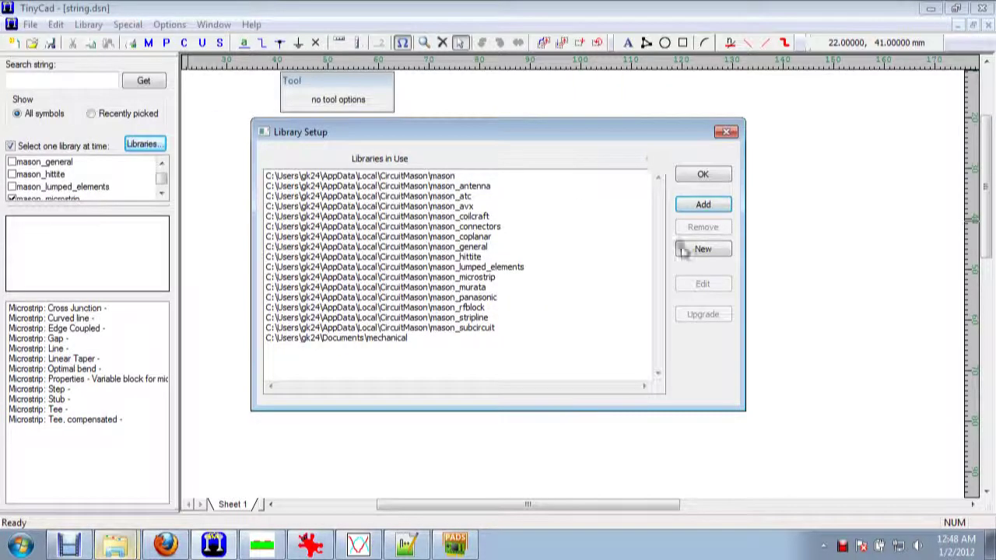
Open the mechanical library and look over the symbol commands available for it.
click(406, 340)
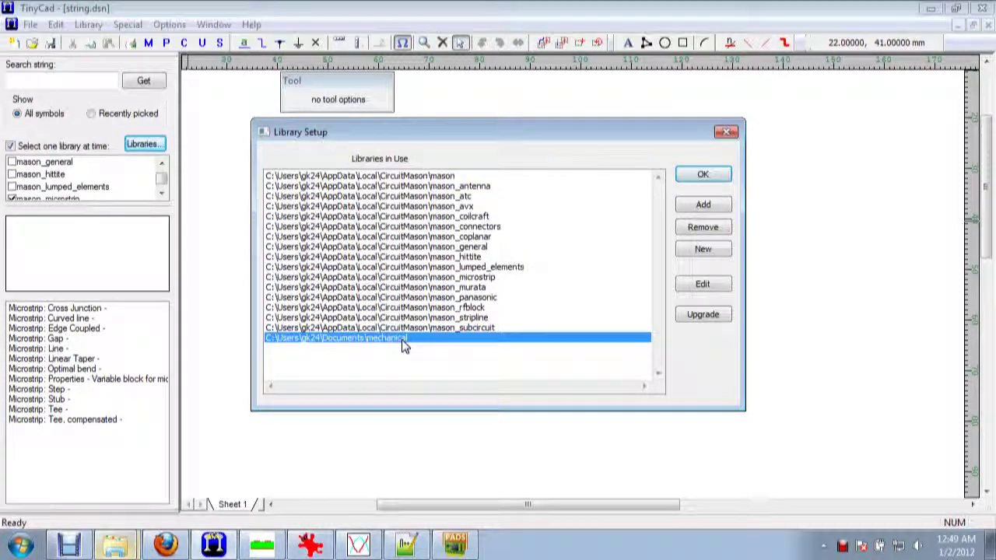
double_click(402, 339)
right_click(307, 159)
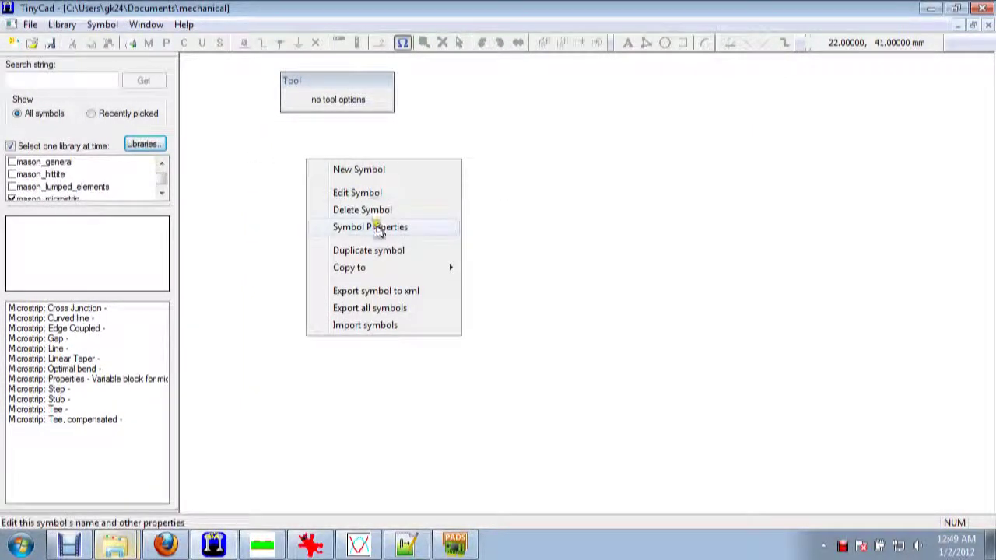
click(547, 203)
Open the mason_lumped_elements library and copy its Transmission Line symbol to the mechanical library.
click(148, 146)
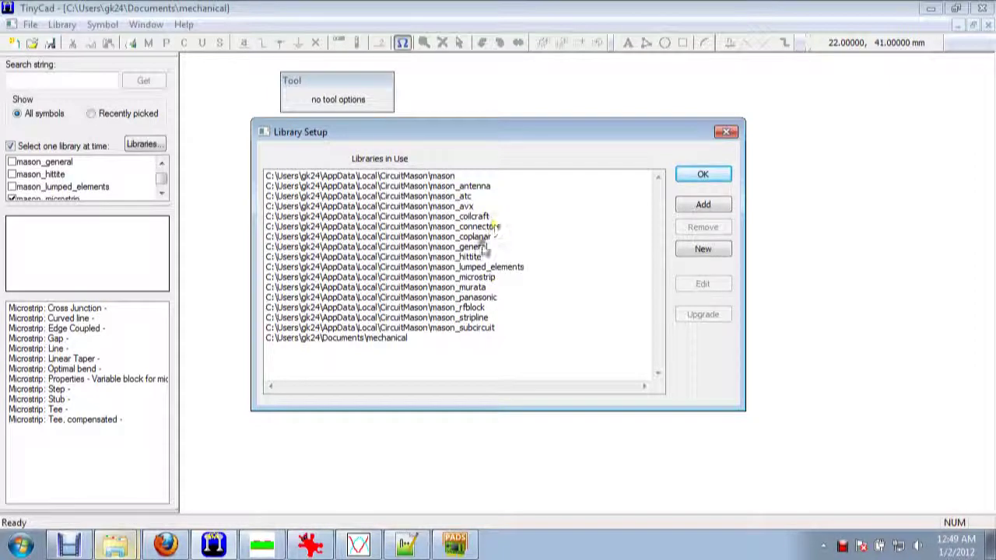
click(494, 269)
double_click(440, 269)
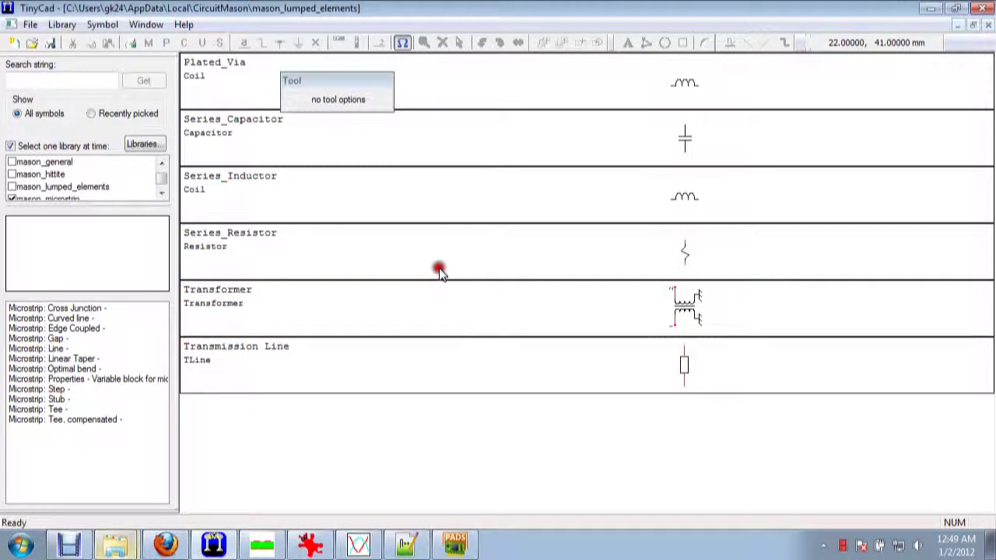
right_click(368, 366)
mouse_move(454, 297)
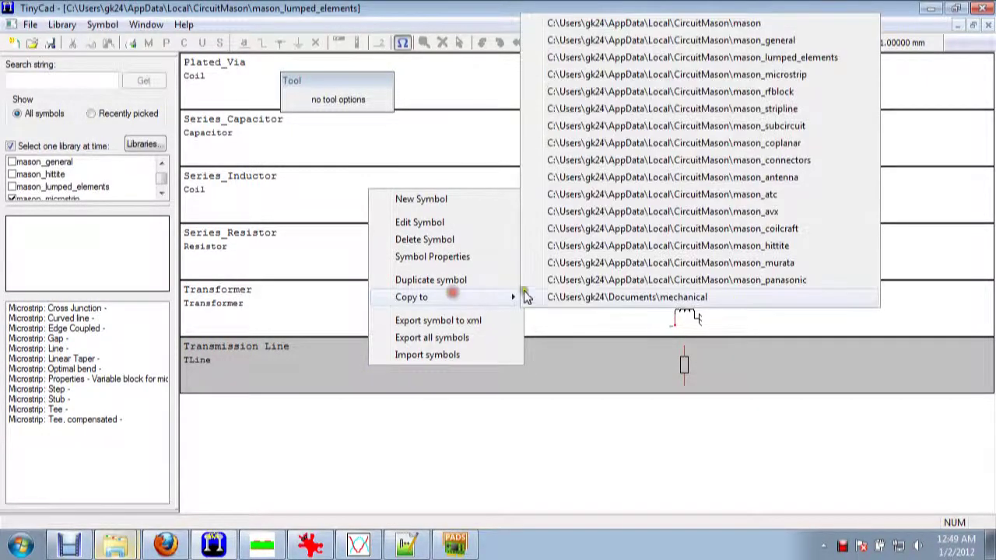
click(585, 299)
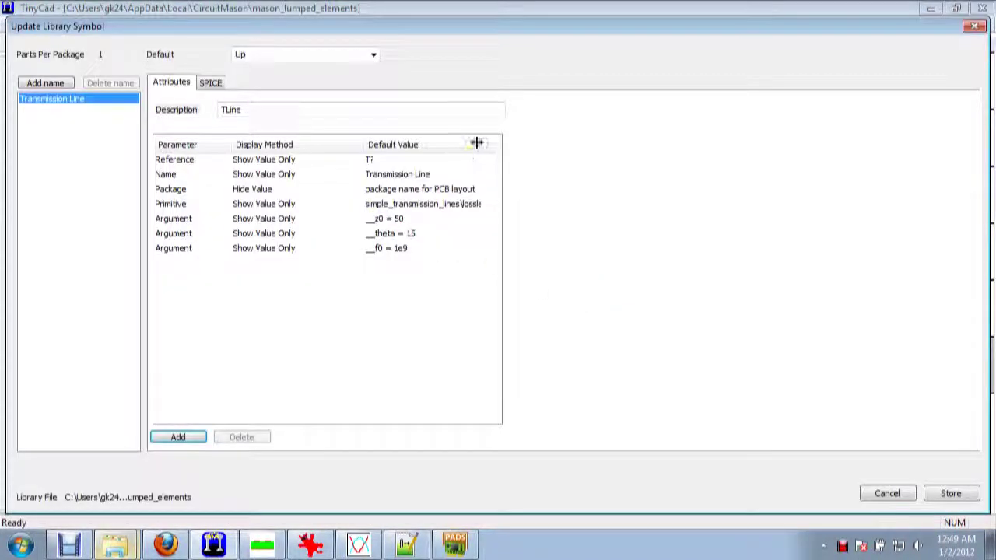
Widen the default value column and set the symbol's Primitive to simple_transmission_lines\string_line.xml.
drag(477, 144, 923, 158)
click(920, 158)
click(438, 221)
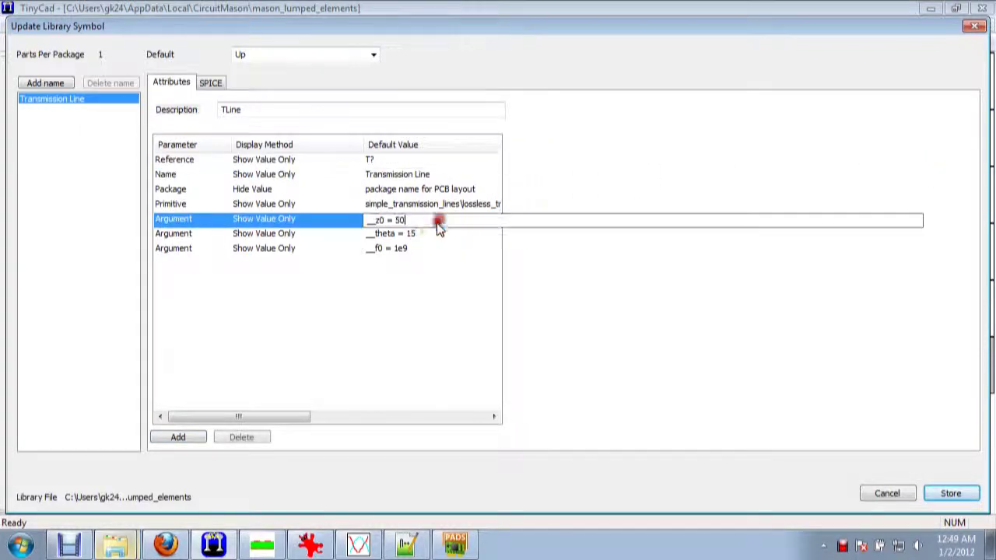
click(467, 206)
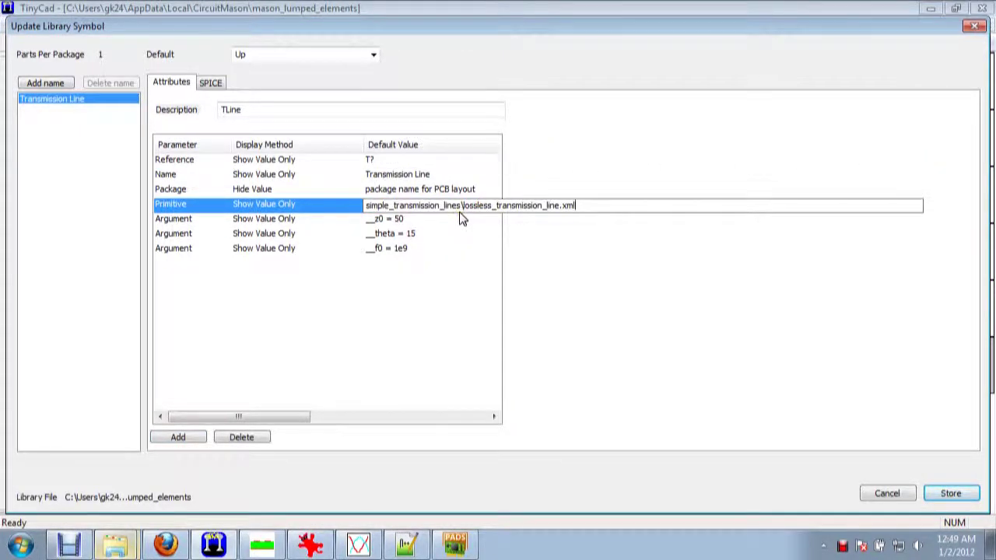
key(Left)
key(Left)
key(Left)
key(Left)
key(BackSpace)
key(BackSpace)
key(BackSpace)
key(BackSpace)
key(BackSpace)
key(BackSpace)
key(BackSpace)
key(BackSpace)
key(BackSpace)
key(BackSpace)
key(BackSpace)
key(BackSpace)
key(BackSpace)
key(BackSpace)
key(BackSpace)
key(BackSpace)
key(BackSpace)
key(BackSpace)
key(BackSpace)
key(BackSpace)
text(string)
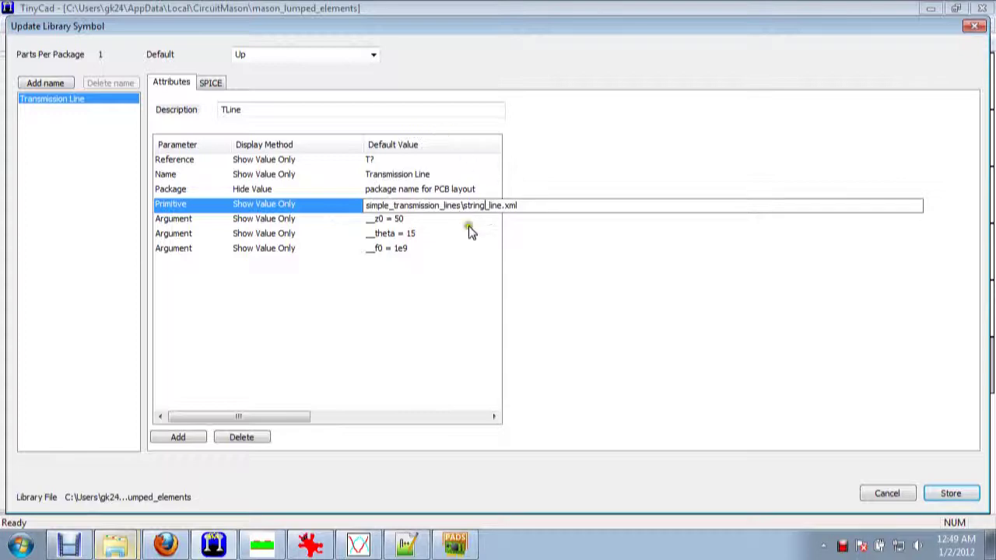
Switch to Notepad++ and check the argument names defined in string_line.xml.
click(426, 221)
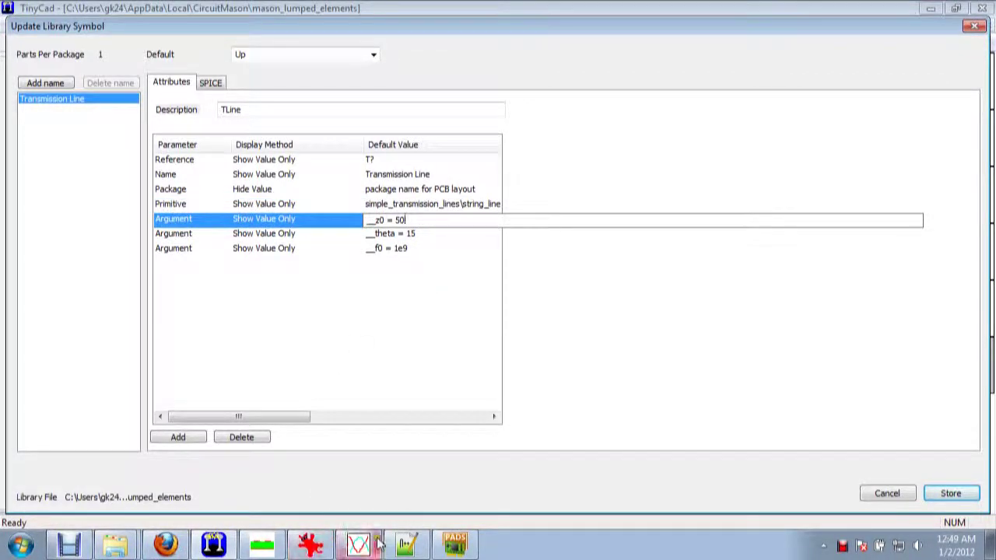
click(407, 545)
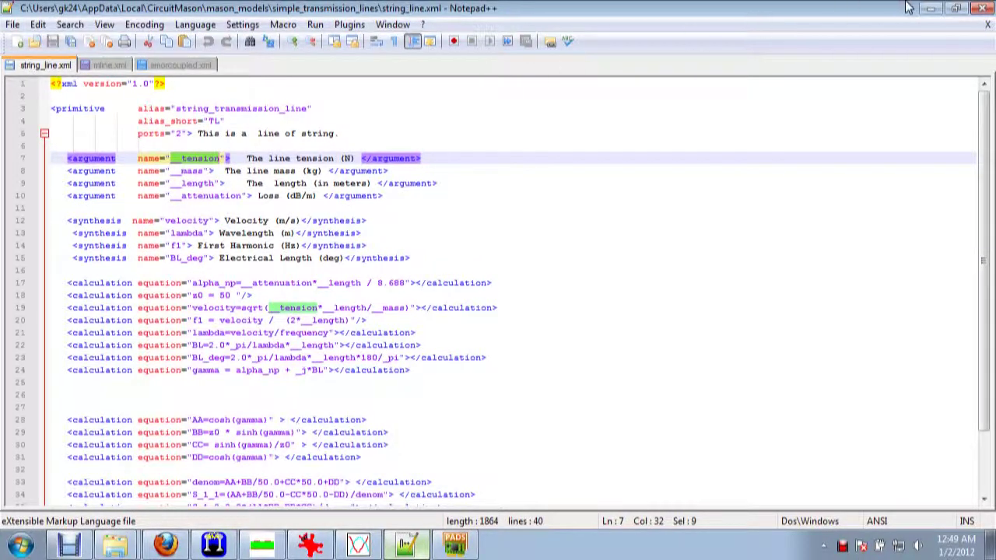
click(931, 8)
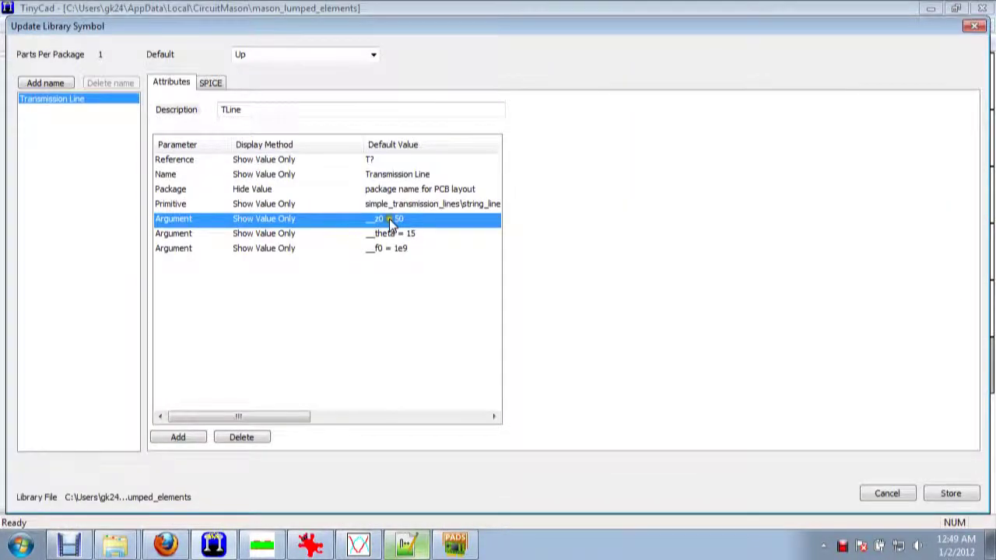
Replace the symbol's three Argument values with __tension = 0.5, __mass = 0.0033 and __length = 65 in.
key(Tab)
click(418, 205)
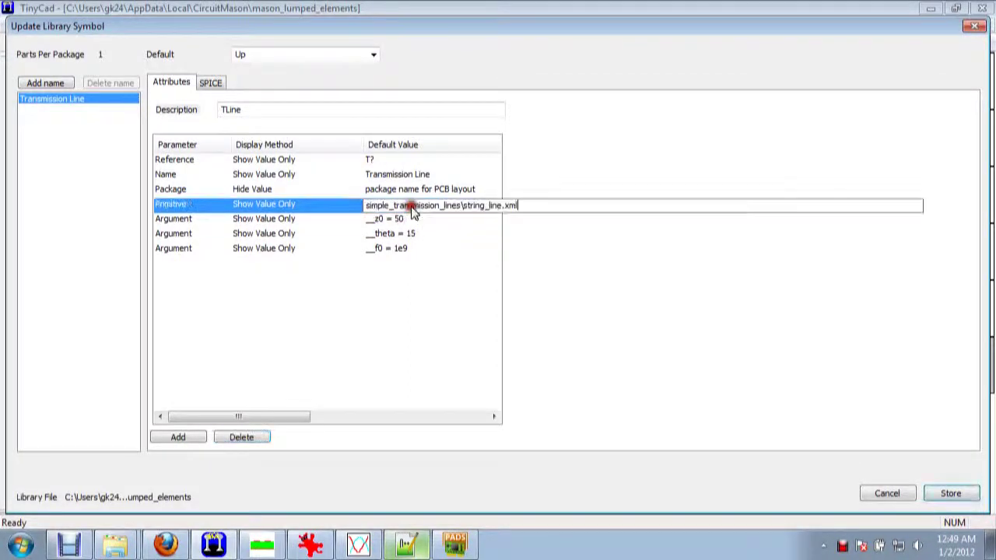
click(415, 220)
key(BackSpace)
key(BackSpace)
key(BackSpace)
key(BackSpace)
key(BackSpace)
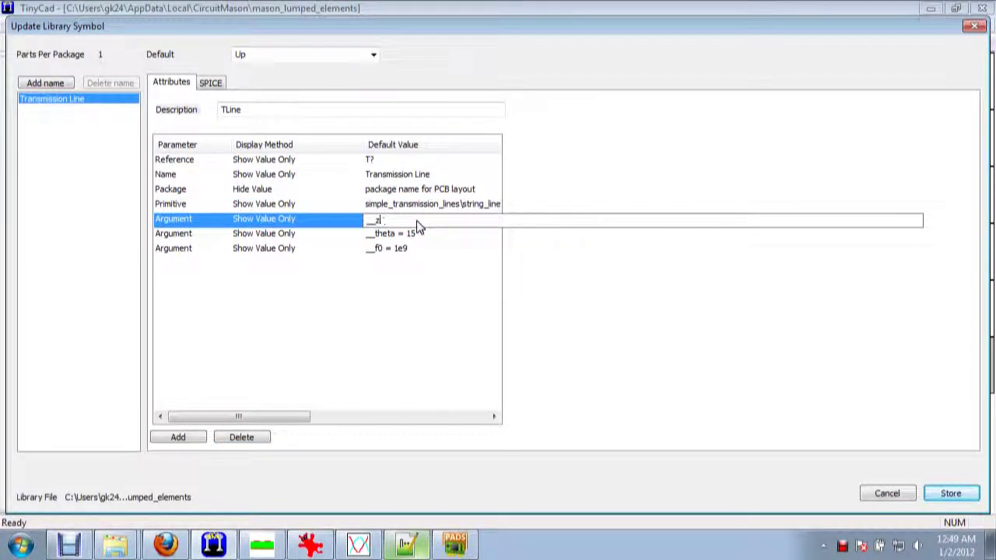
text(tension = 0)
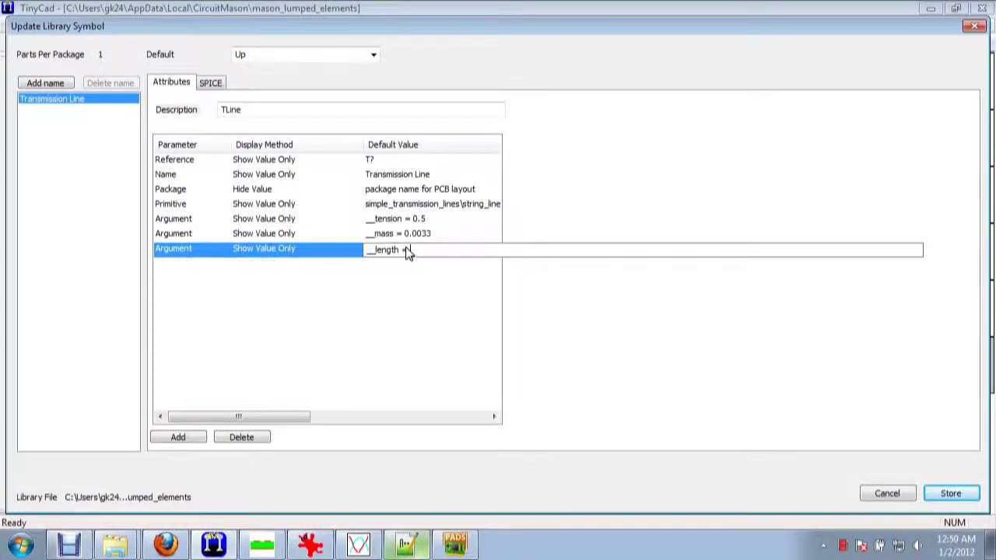
text(65 in)
Add a fourth parameter named Argument with the default value __attenuation = 0.001.
click(177, 438)
click(186, 266)
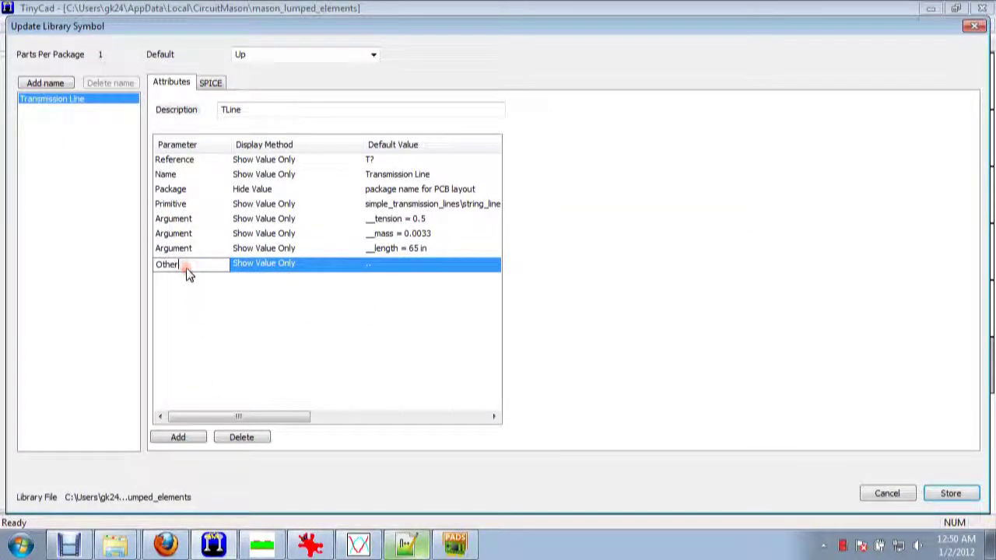
key(BackSpace)
key(BackSpace)
key(BackSpace)
key(BackSpace)
key(BackSpace)
click(382, 265)
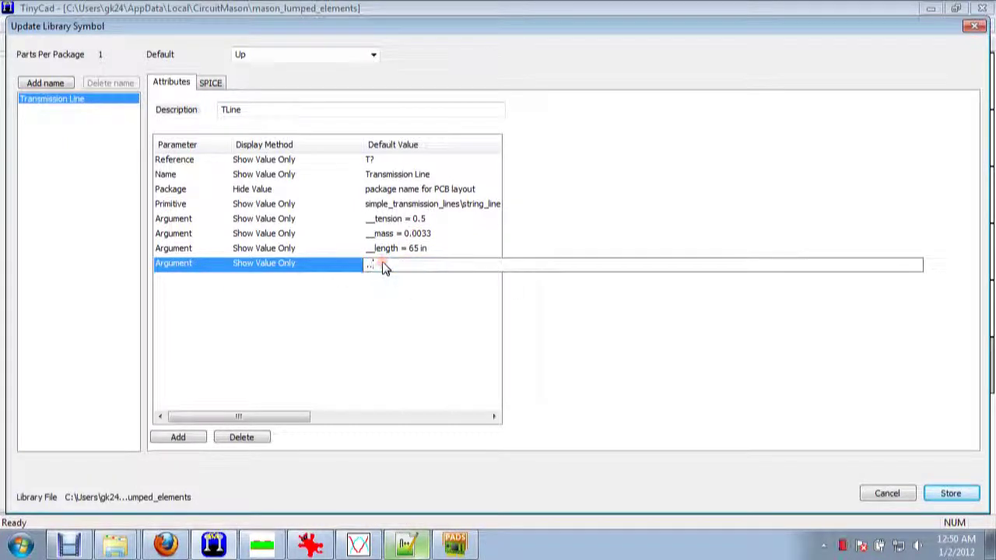
text(__attenuation = 0.001)
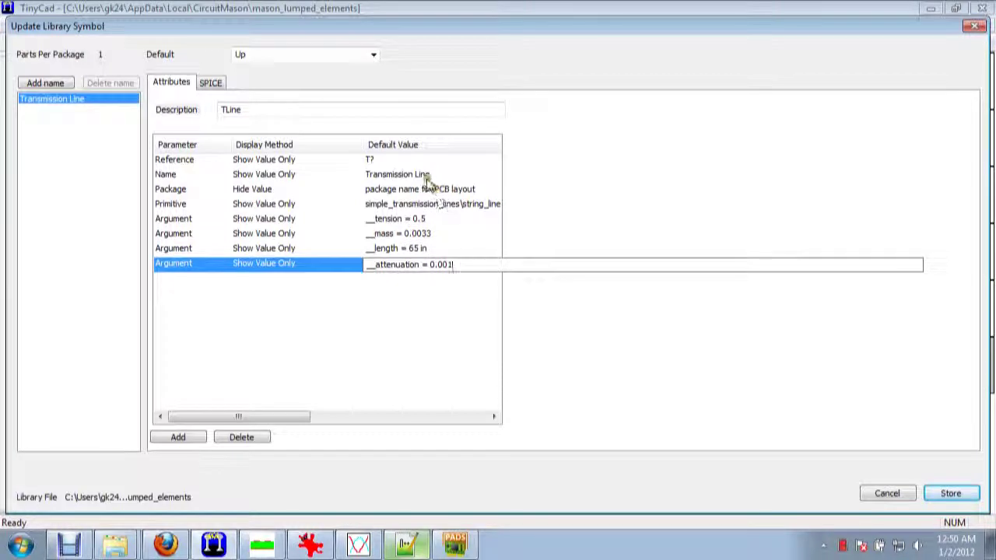
Replace the symbol's Name value with Mechanical: String and store the updated symbol in the library.
click(428, 176)
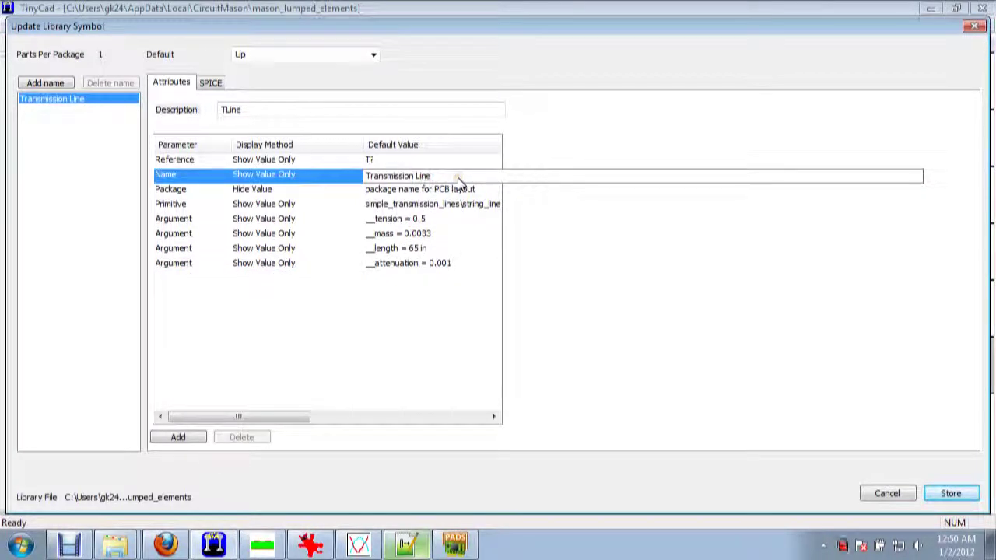
key(BackSpace)
key(BackSpace)
key(BackSpace)
key(BackSpace)
key(BackSpace)
key(BackSpace)
key(BackSpace)
key(BackSpace)
key(BackSpace)
key(BackSpace)
key(BackSpace)
key(BackSpace)
key(BackSpace)
key(BackSpace)
key(BackSpace)
key(BackSpace)
key(BackSpace)
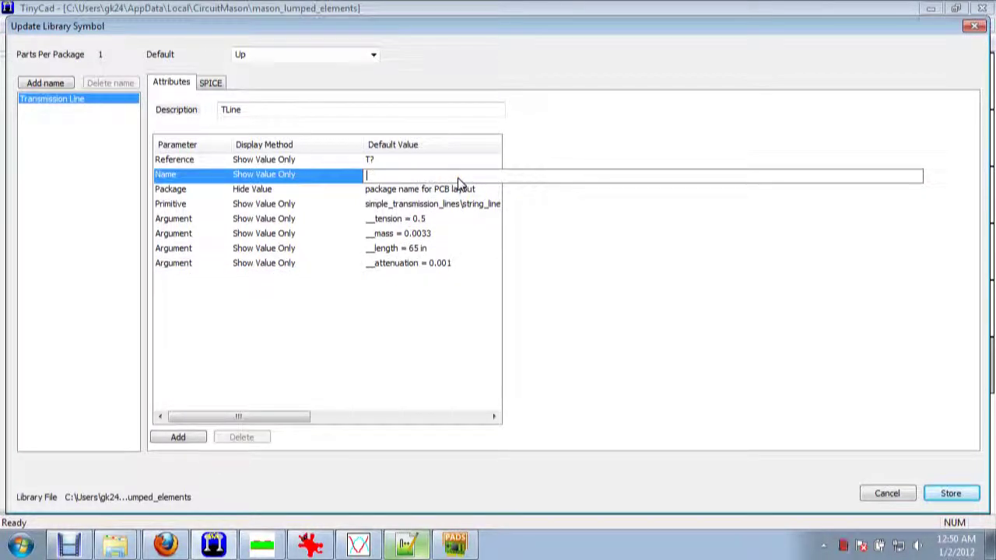
text(Mechanical)
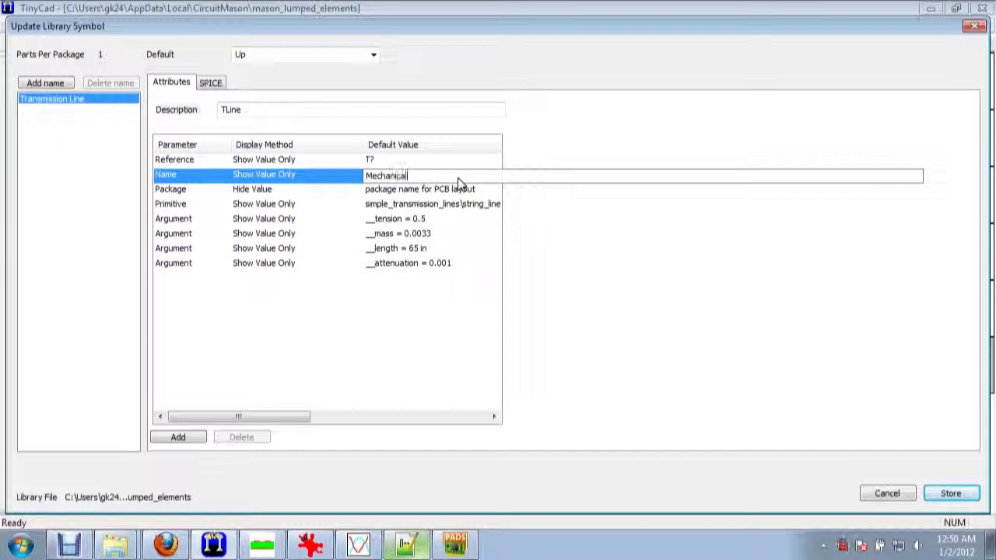
text(: String)
click(951, 493)
Open the mechanical library for editing, view the drawing of its Mechanical: String symbol and close that drawing.
click(142, 144)
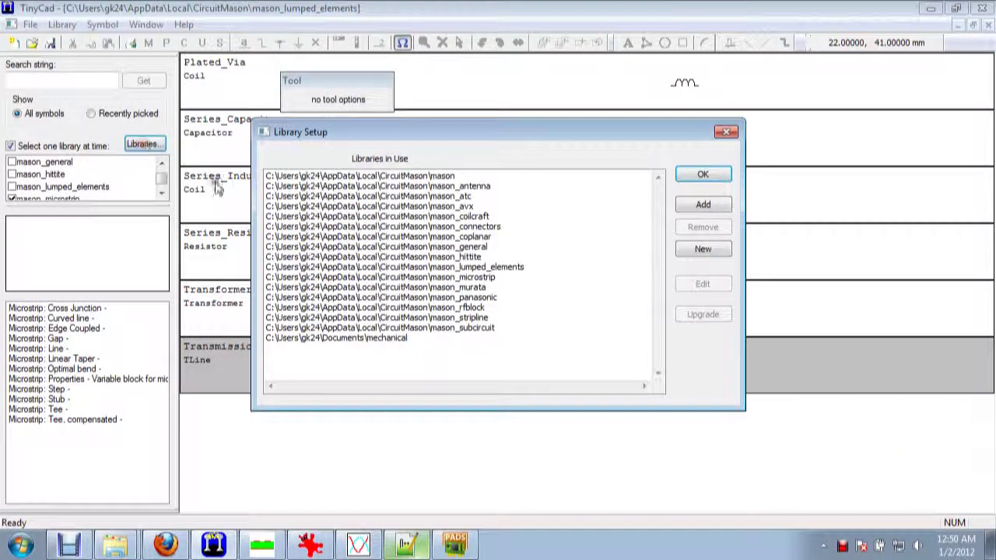
click(380, 340)
click(379, 340)
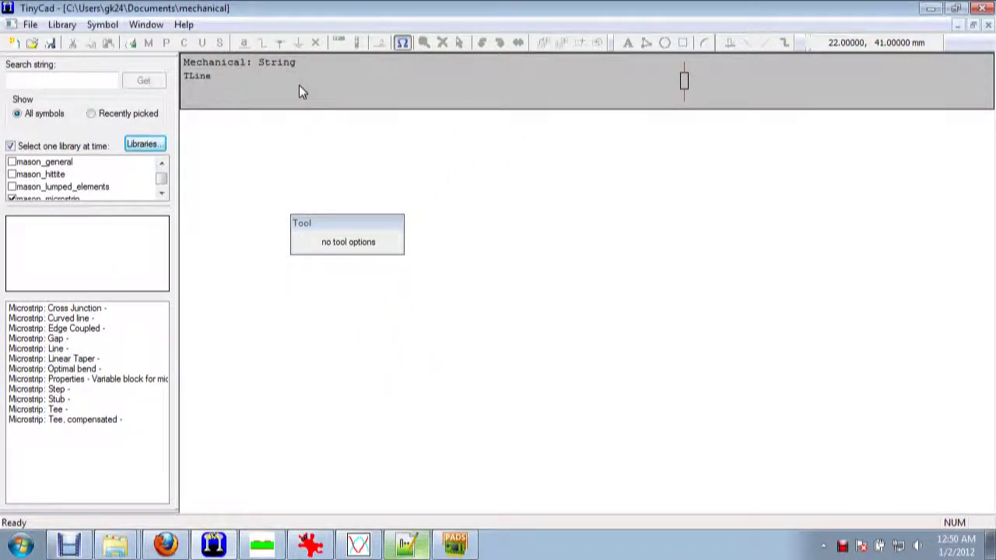
right_click(390, 78)
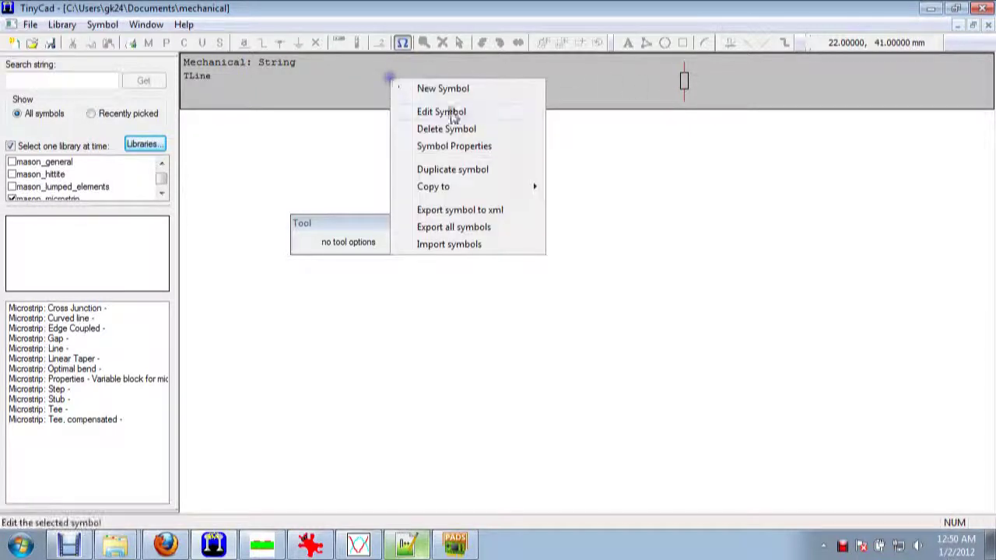
click(441, 112)
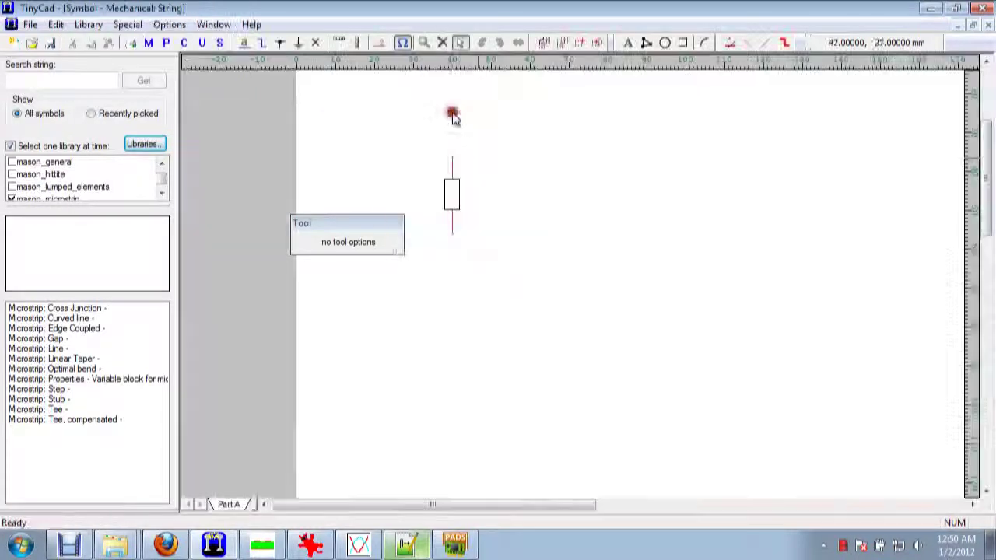
click(988, 26)
Review the attributes of the Mechanical: String symbol with the default value column widened, and store the symbol.
right_click(480, 74)
click(535, 143)
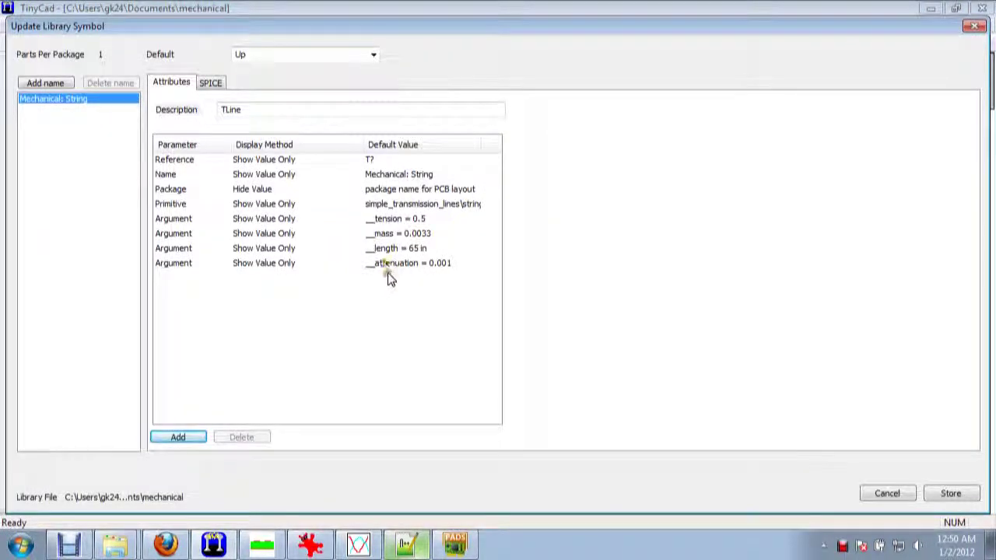
drag(476, 144, 712, 133)
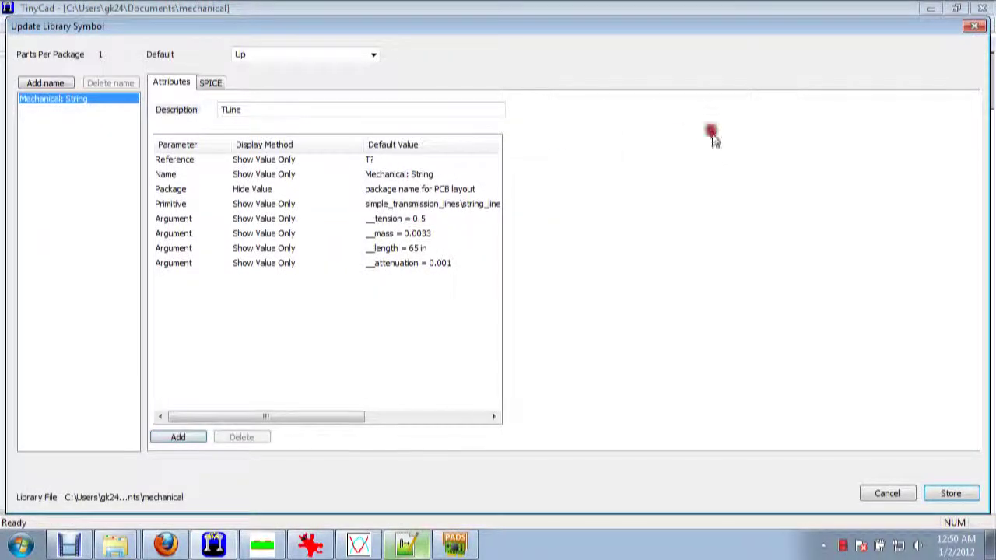
click(950, 490)
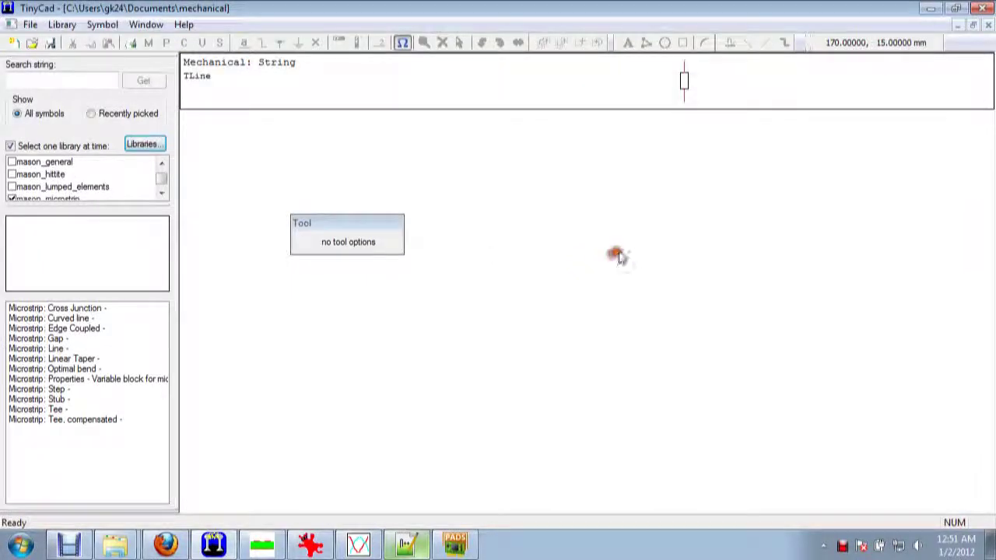
Close both library windows to return to string.dsn and pick Mechanical: String from the mechanical library for placement.
click(991, 25)
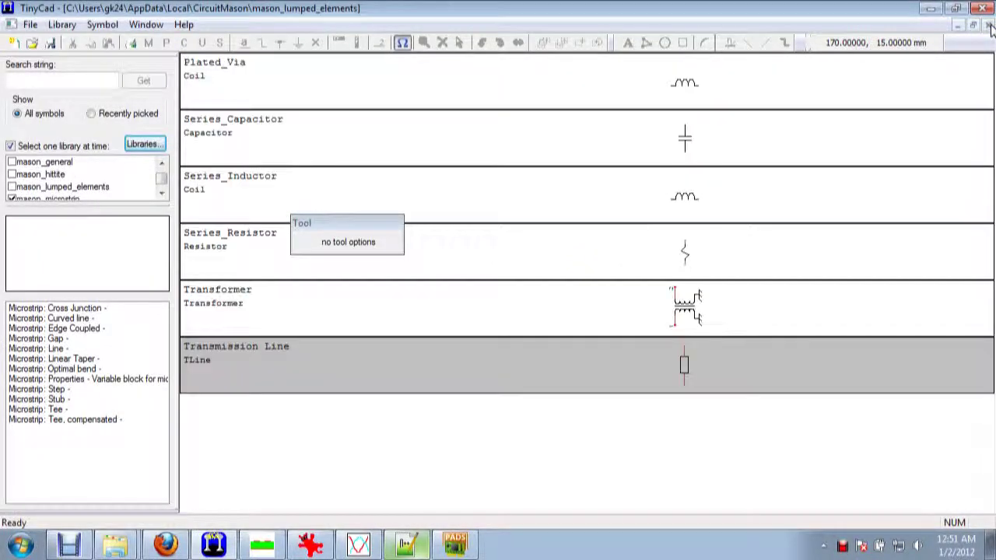
click(991, 26)
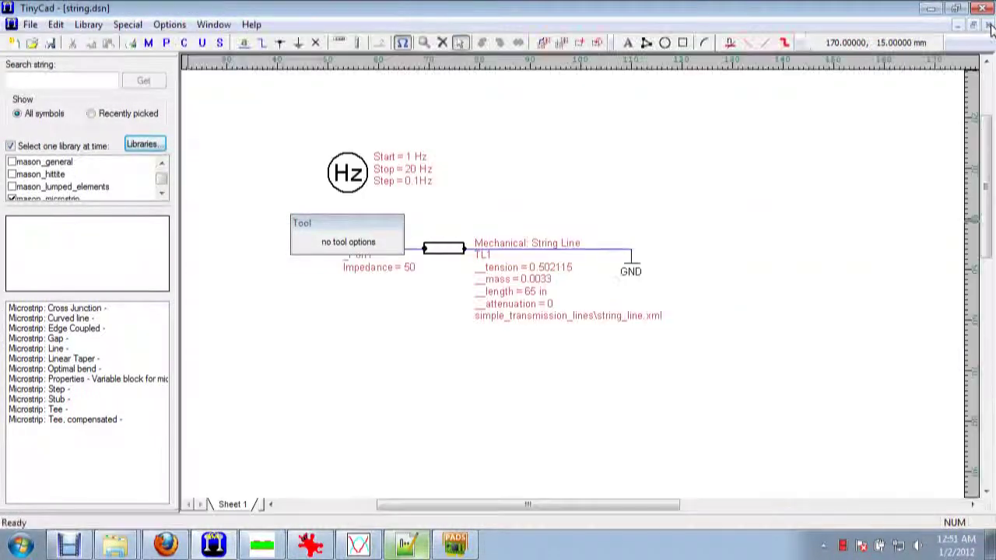
click(161, 193)
click(11, 187)
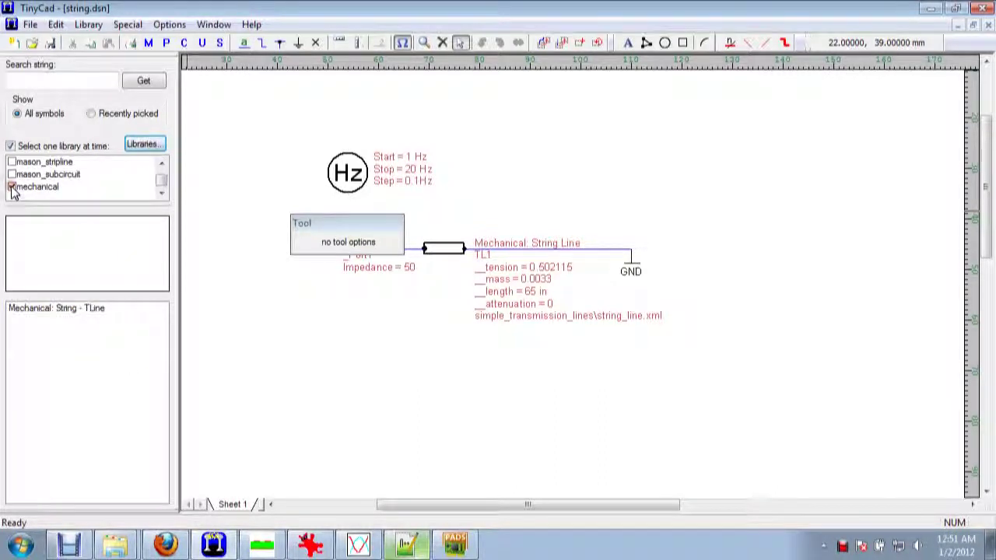
click(61, 308)
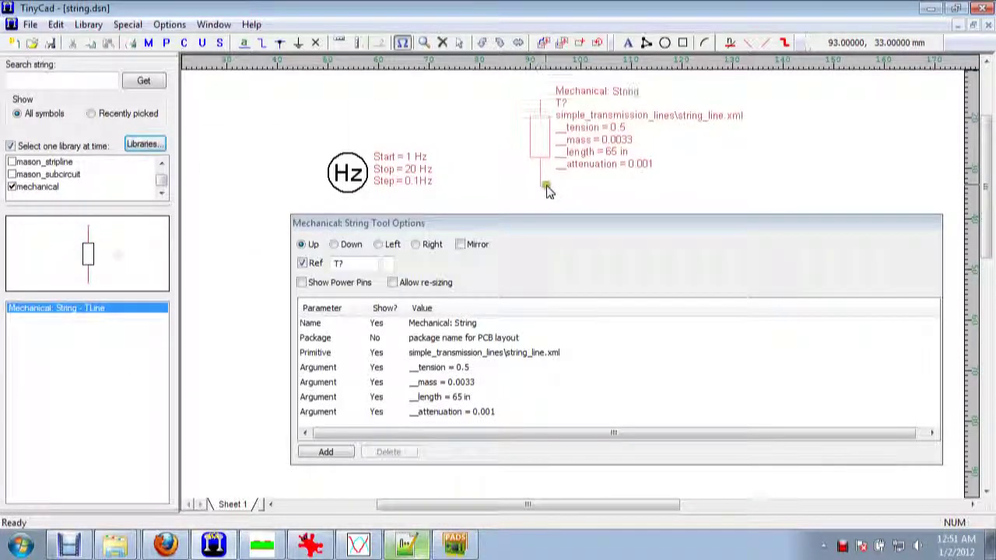